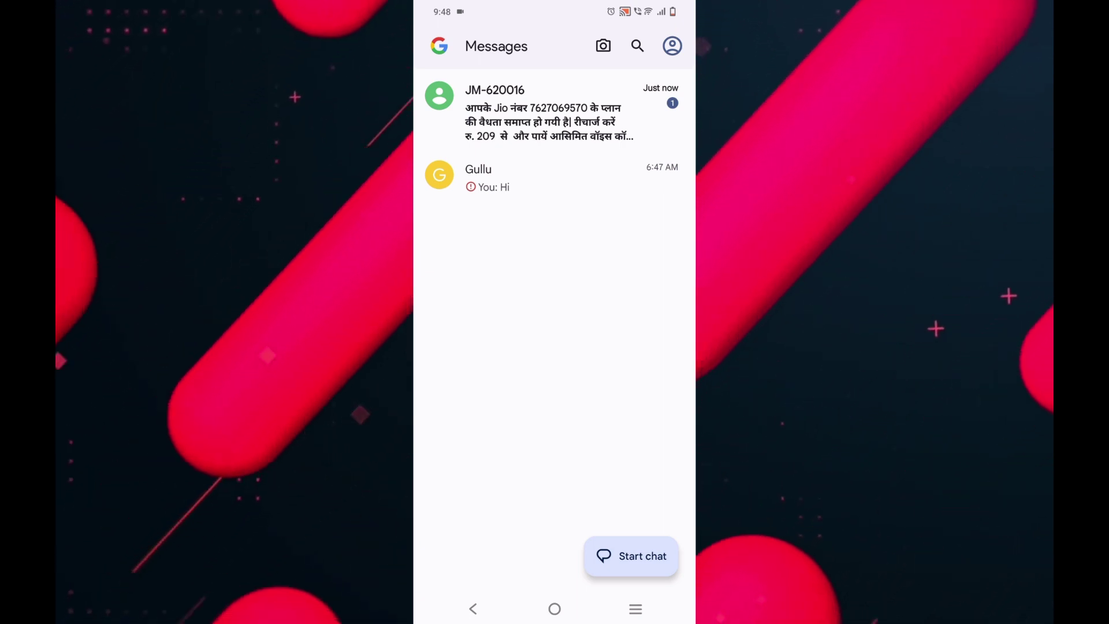
# - Permanently delete the Gullu conversation ending in 'Hi' and return to the home screen
pyautogui.click(603, 185)
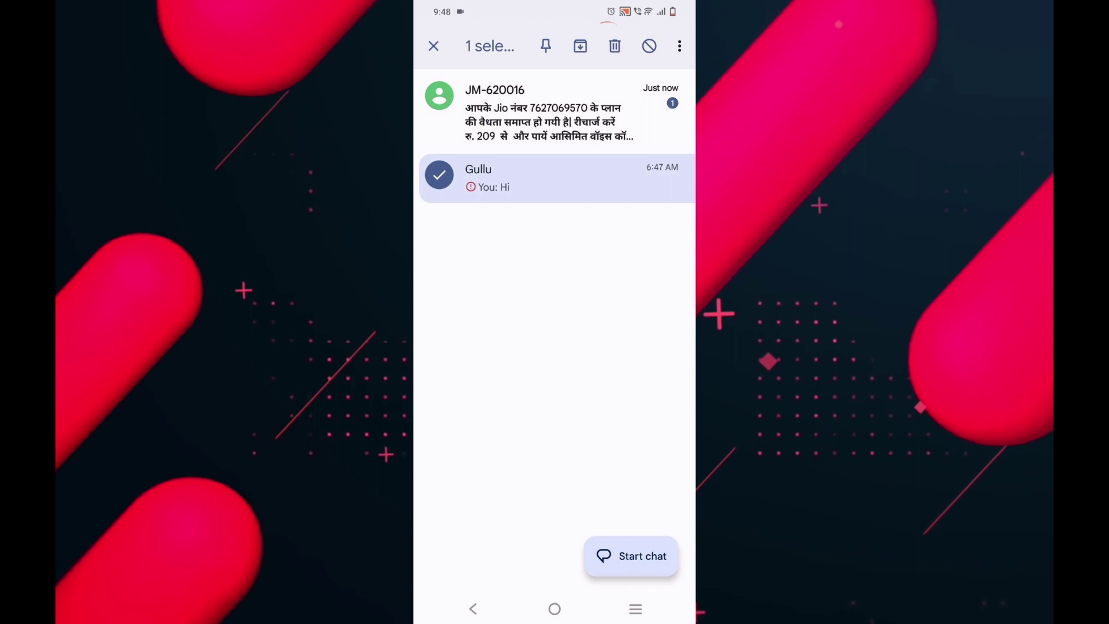
pyautogui.click(614, 46)
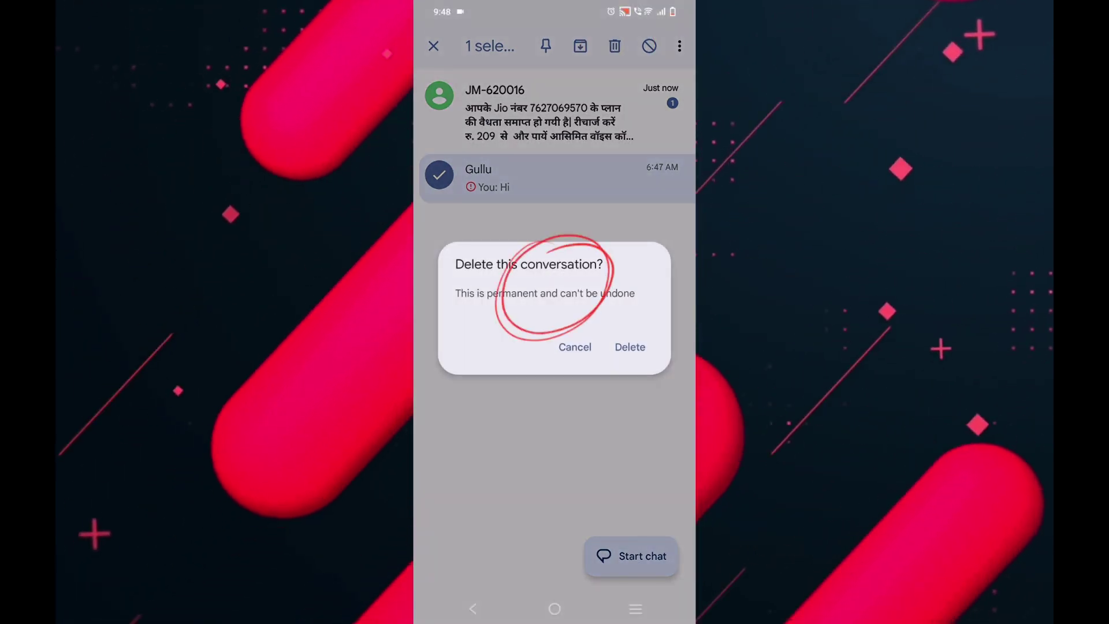
pyautogui.click(630, 346)
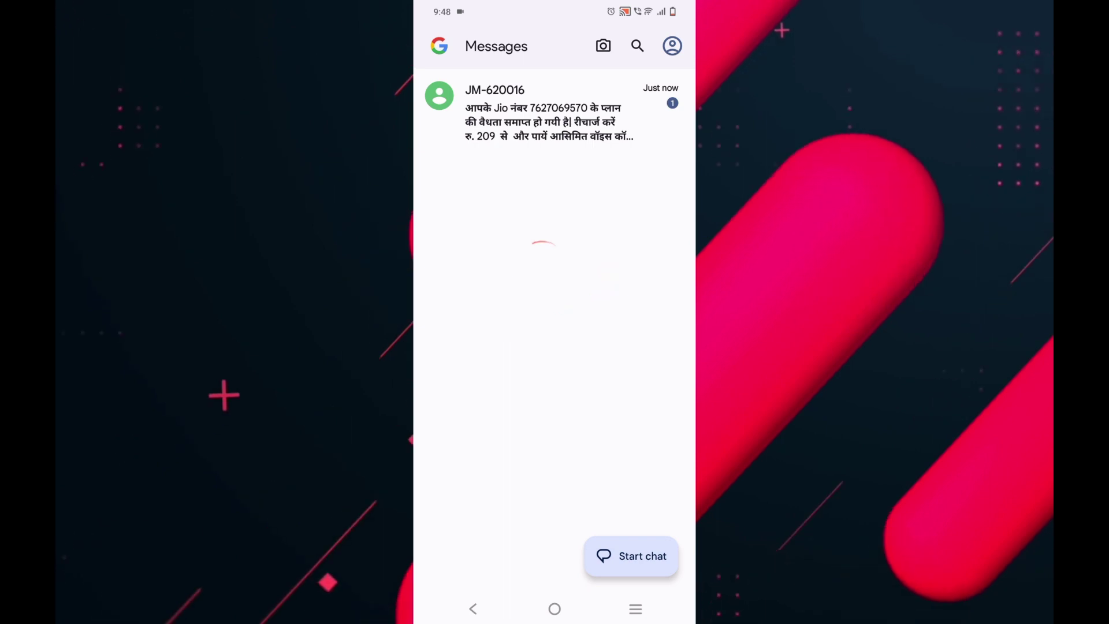
pyautogui.click(555, 610)
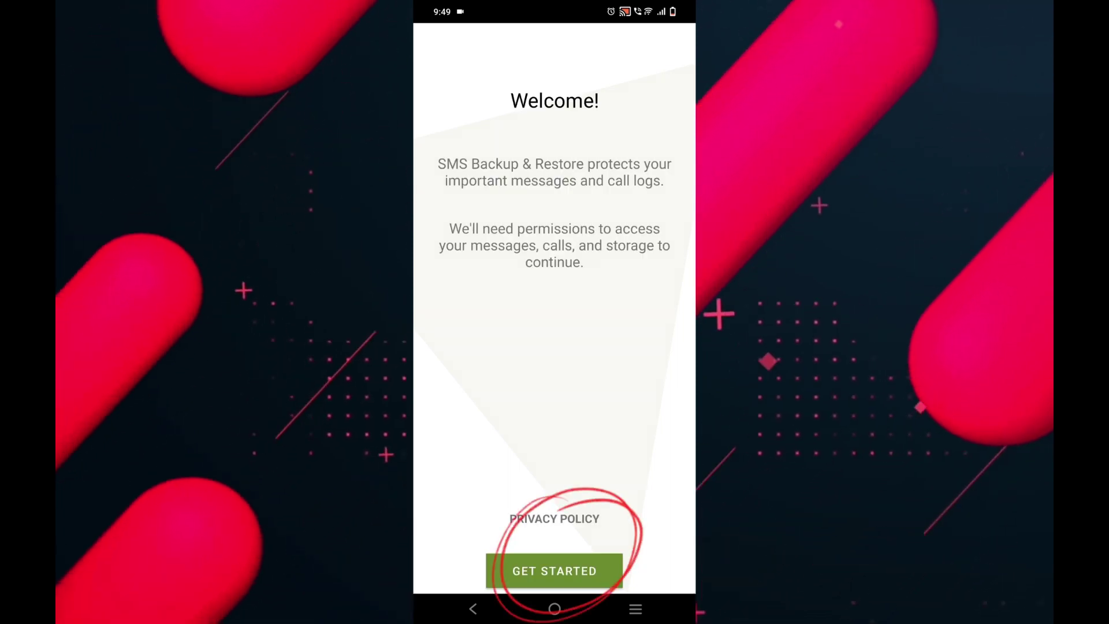
# - Start SMS Backup & Restore setup and allow its permission requests, including SMS access
pyautogui.click(554, 570)
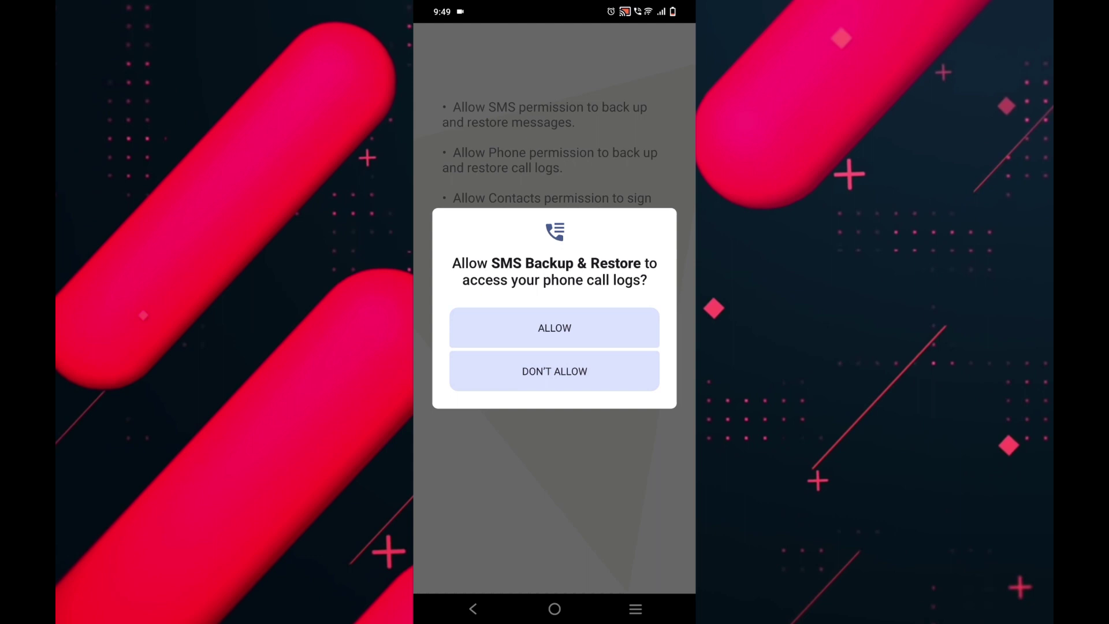
pyautogui.click(555, 328)
pyautogui.click(555, 328)
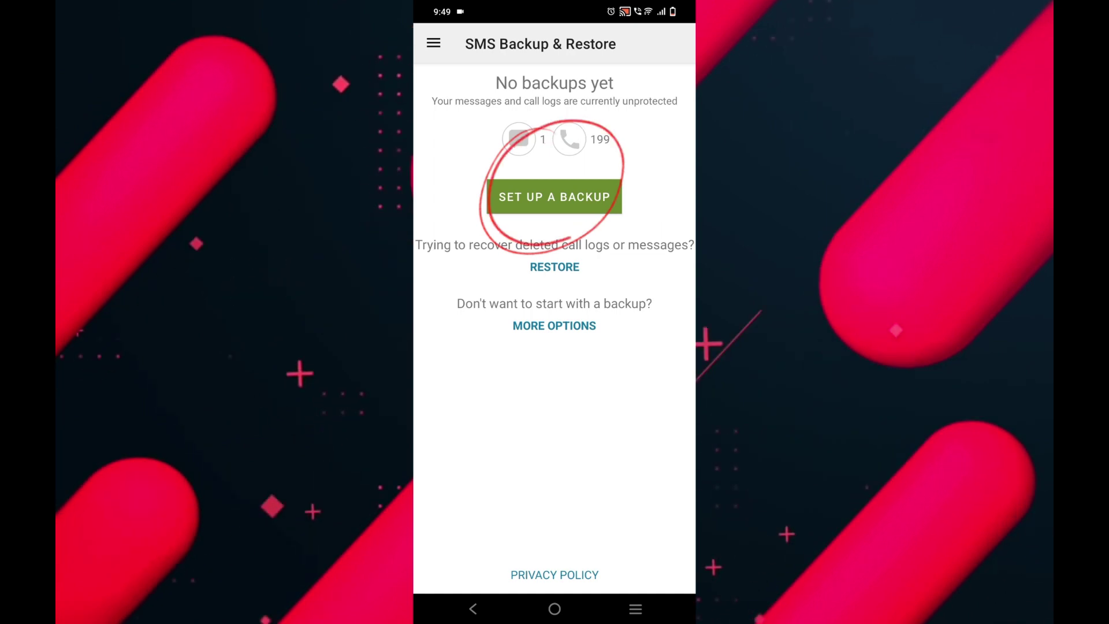
# - Begin a new backup with Call logs switched off, keeping only messages selected
pyautogui.click(554, 196)
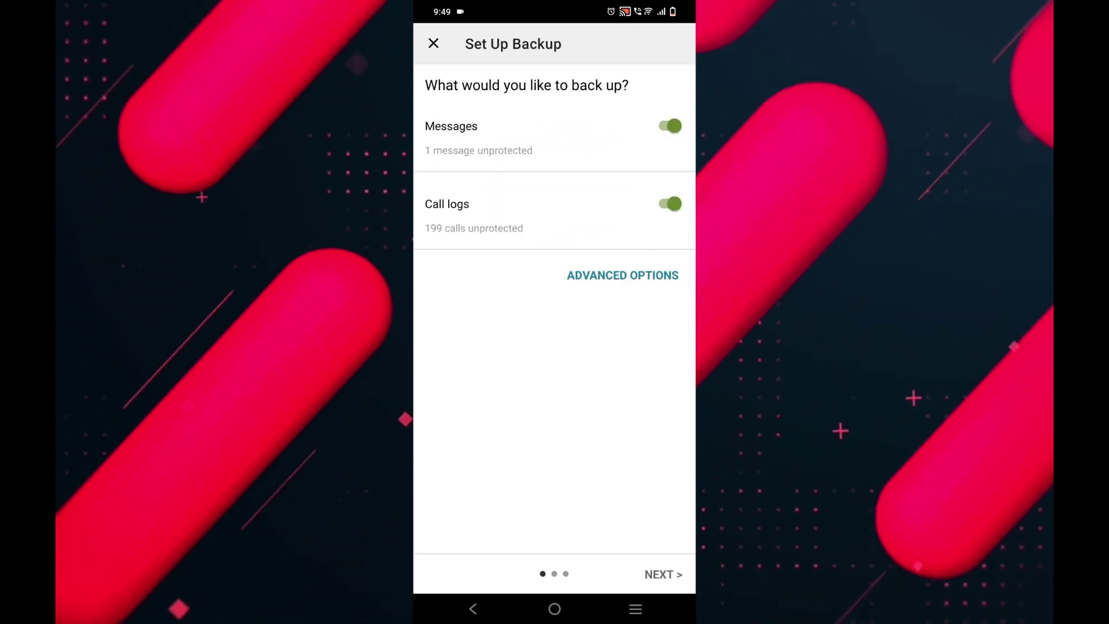
pyautogui.click(669, 204)
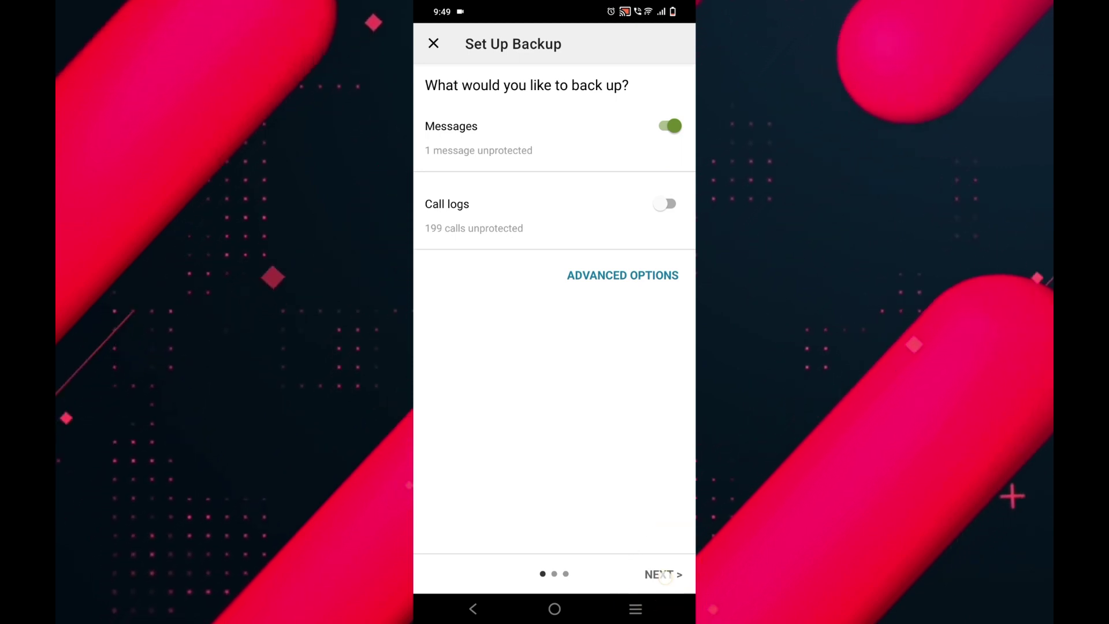
pyautogui.click(663, 574)
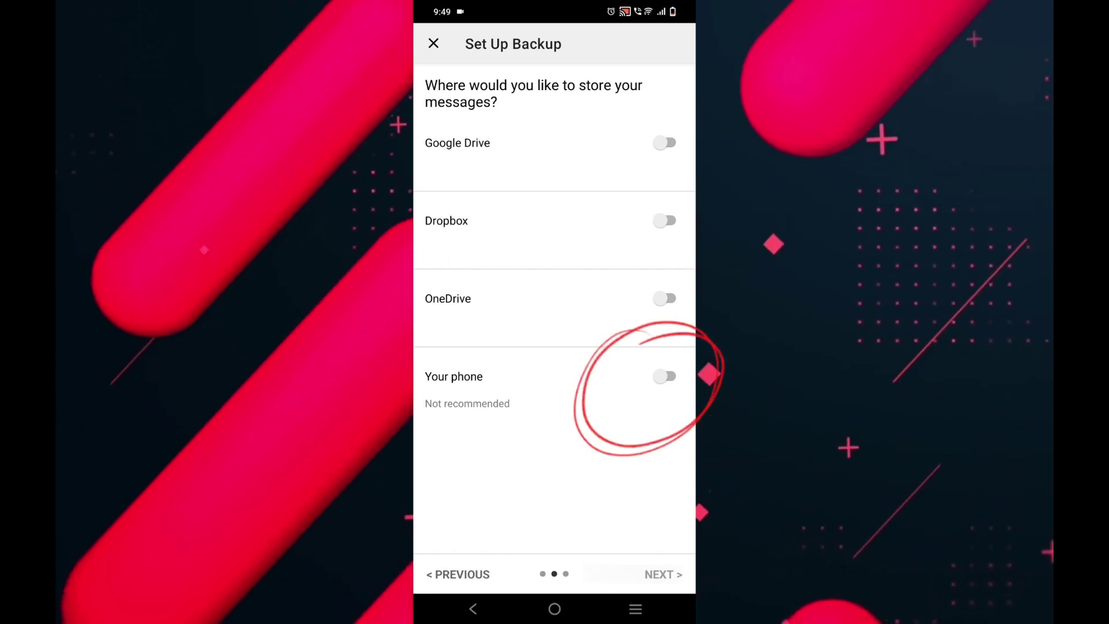
# - Save the messages backup to the phone's internal app folder and confirm local-only storage
pyautogui.click(664, 376)
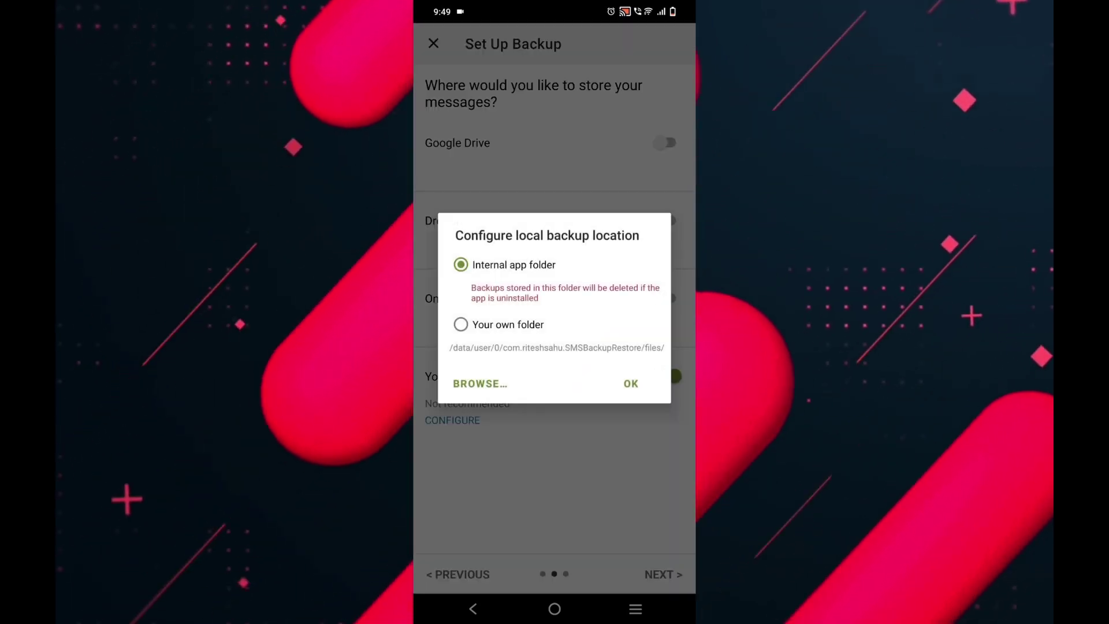
pyautogui.click(631, 383)
pyautogui.click(663, 574)
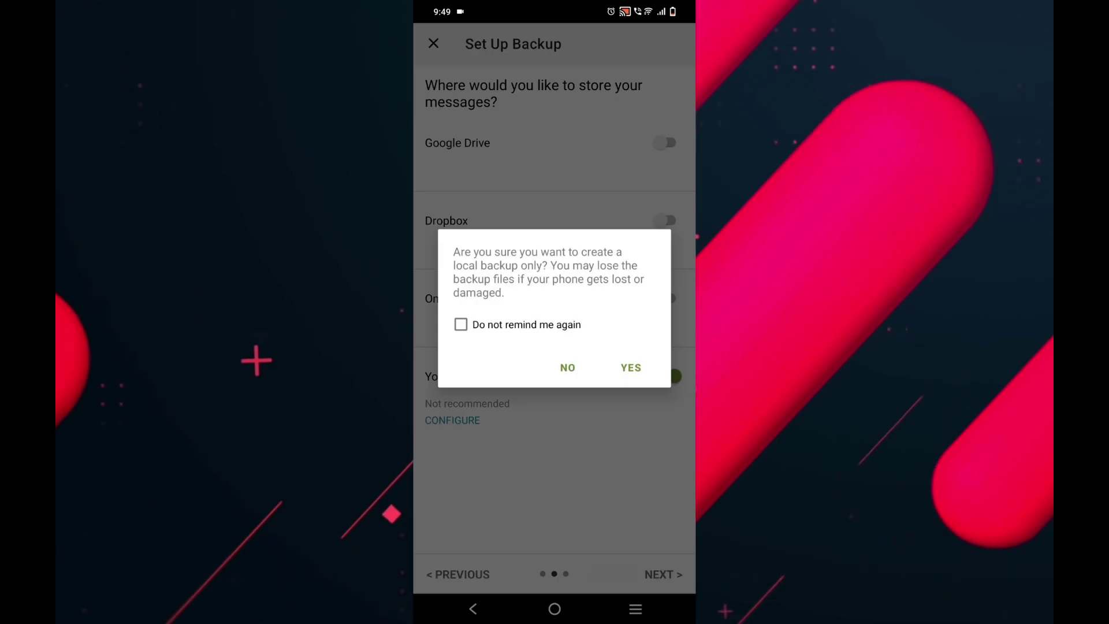
pyautogui.click(631, 368)
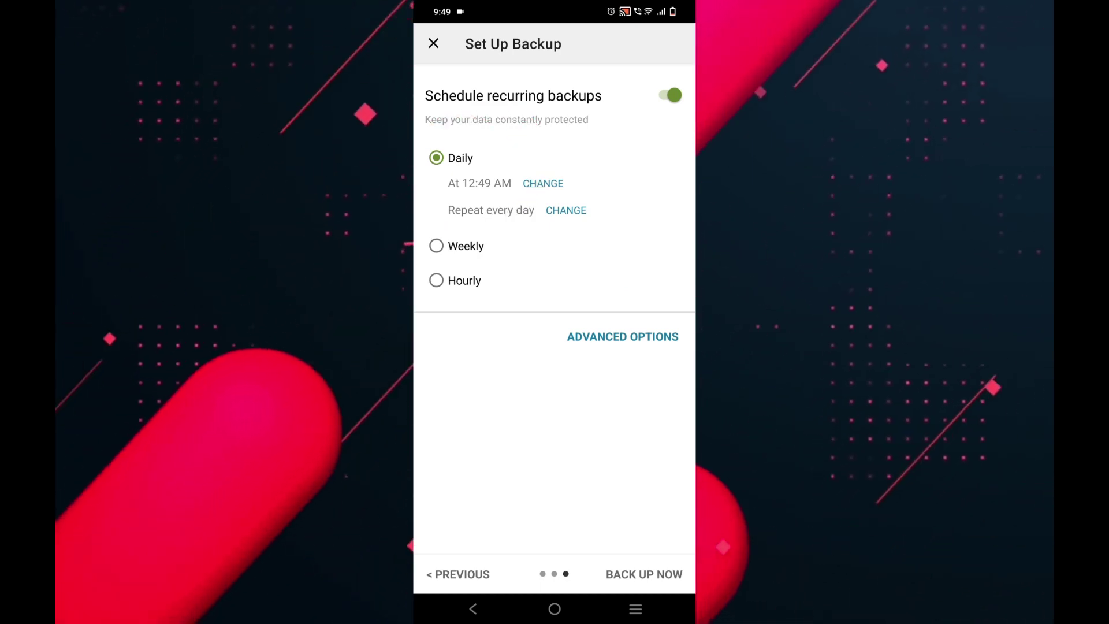
# - Run the first local backup immediately with BACK UP NOW
pyautogui.click(644, 574)
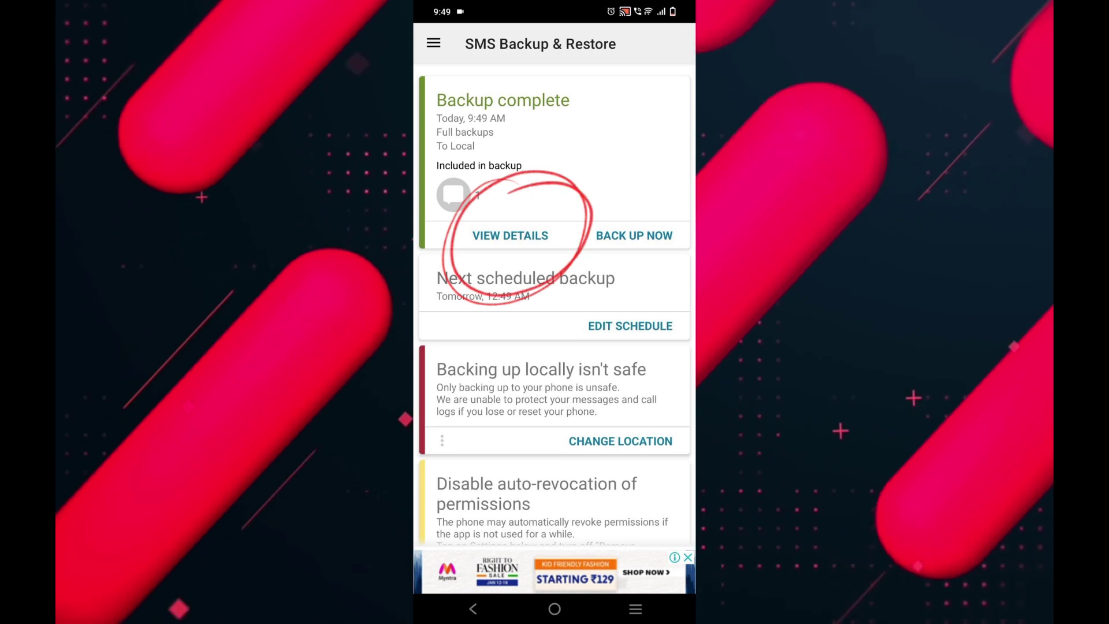
# - Restore the Jio recharge conversation from the local sms XML backup file
pyautogui.click(510, 235)
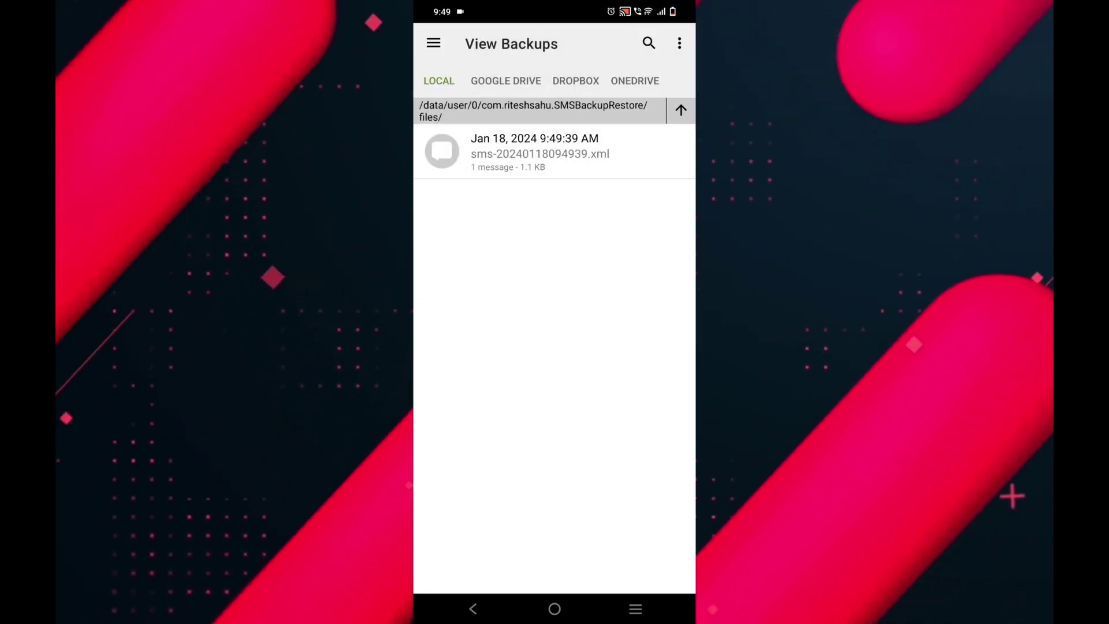
pyautogui.click(537, 152)
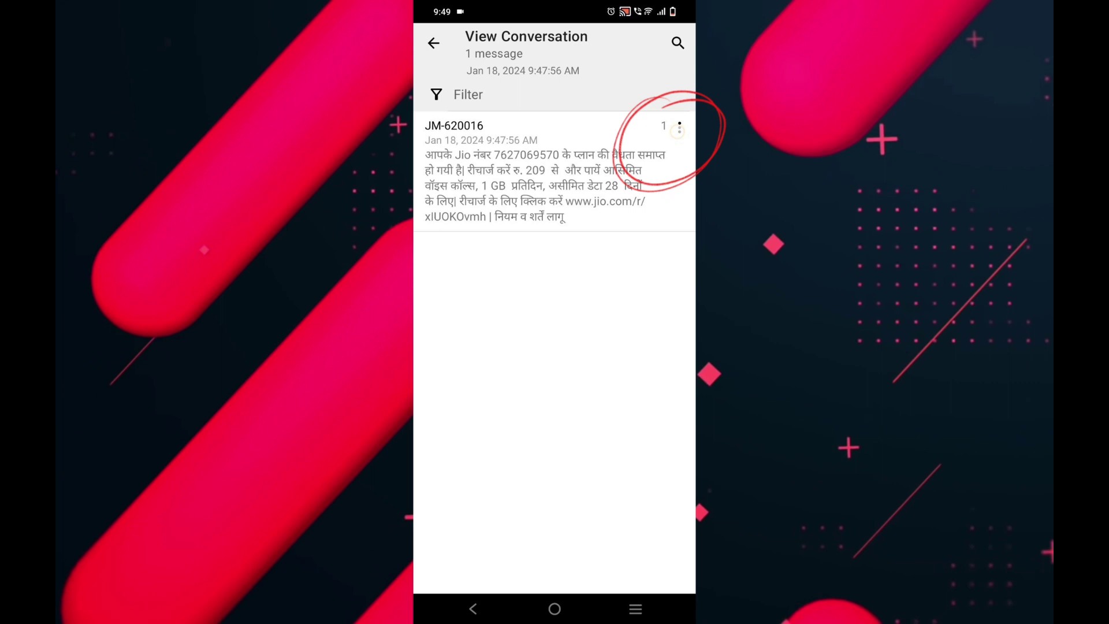
pyautogui.click(679, 127)
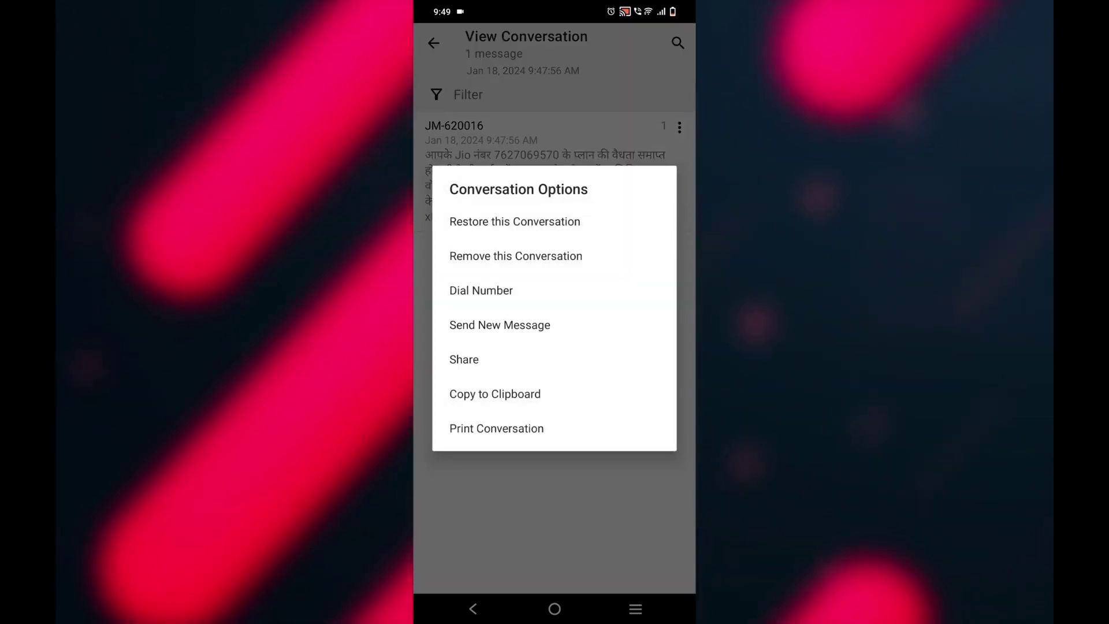
pyautogui.click(516, 221)
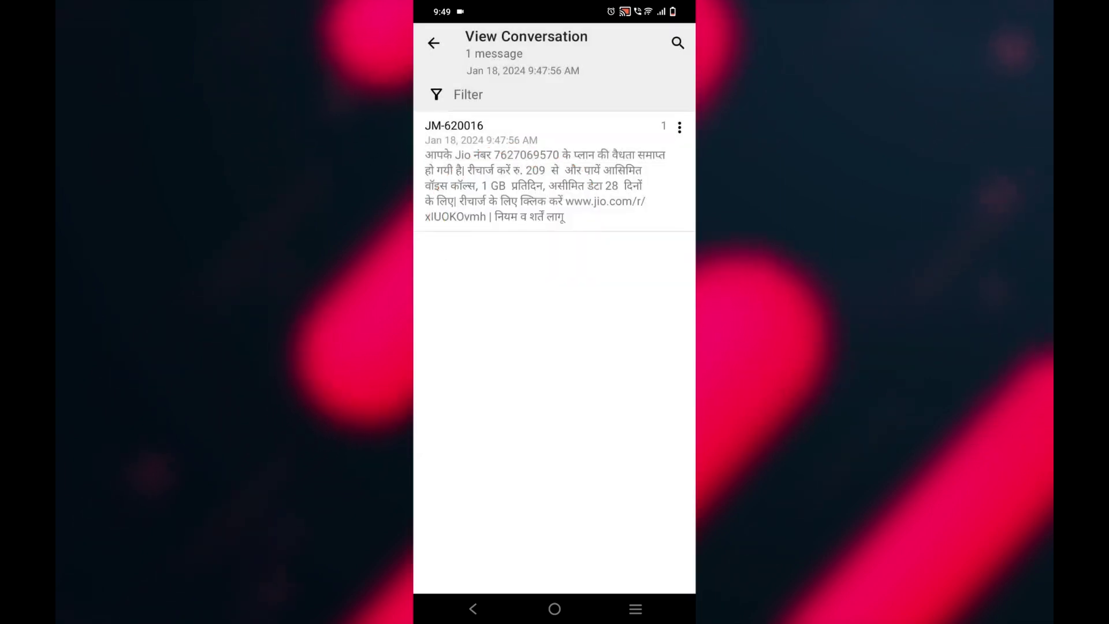